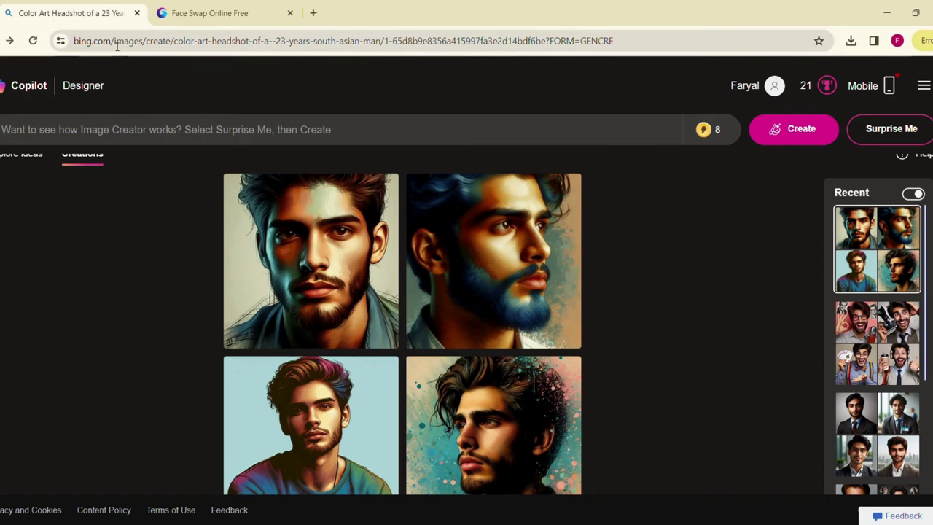
- Reword the pasted prompt, replacing 'Color Art' with 'Professional' before 'Headshot'
{"action": "left_click", "coordinate": [197, 18]}
{"action": "left_click", "coordinate": [58, 9]}
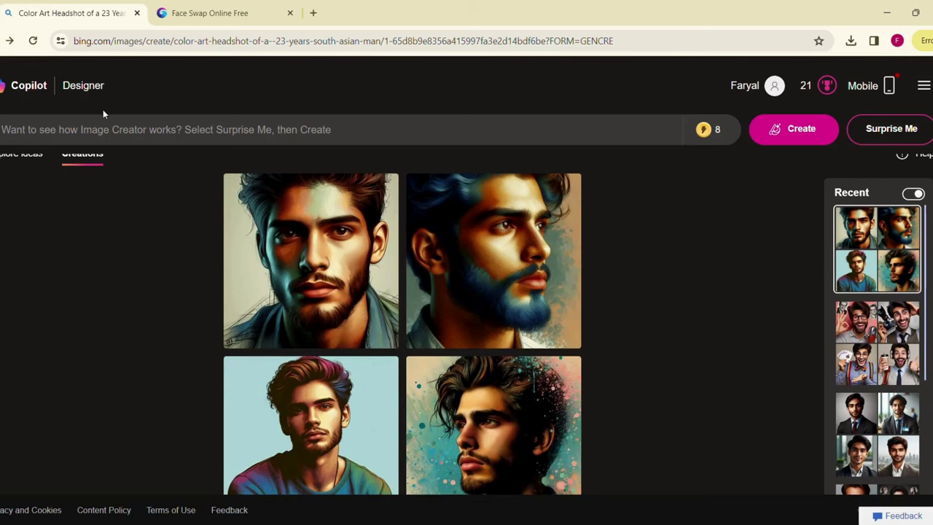
{"action": "left_click", "coordinate": [95, 131]}
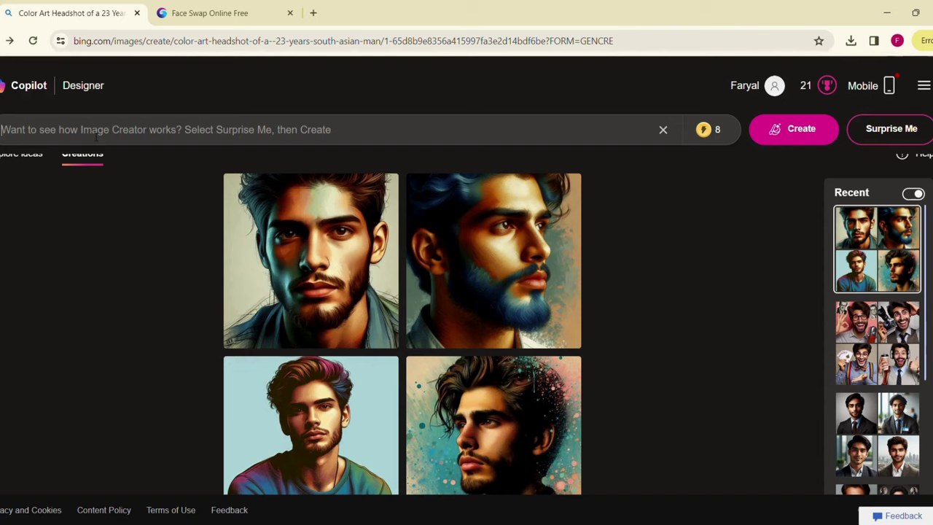
{"action": "type", "text": "Color Art Headshot of a  23 Years south asian man"}
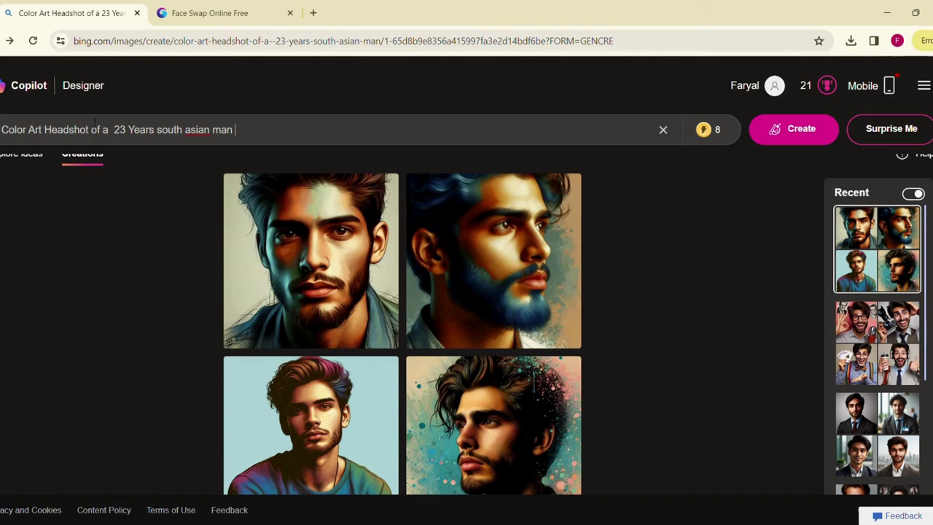
{"action": "left_click_drag", "start_coordinate": [43, 130], "coordinate": [0, 130]}
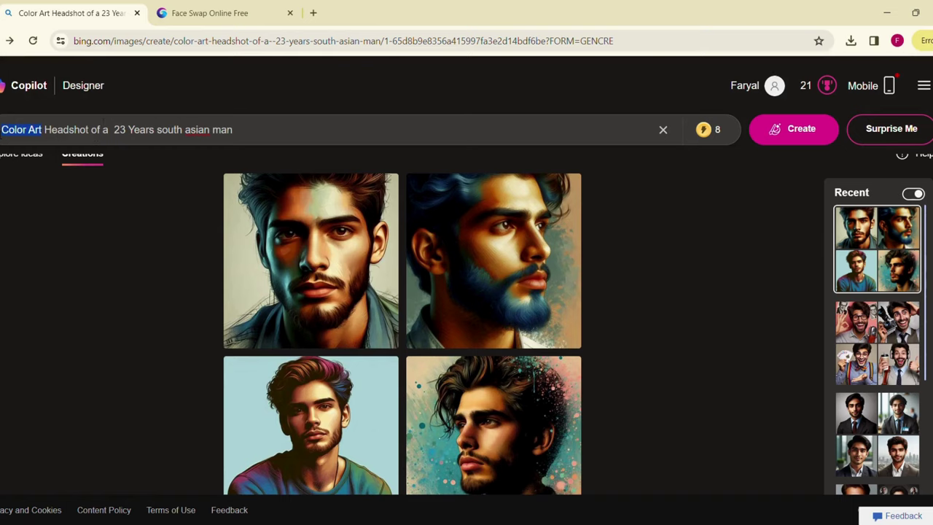
{"action": "type", "text": "Profe"}
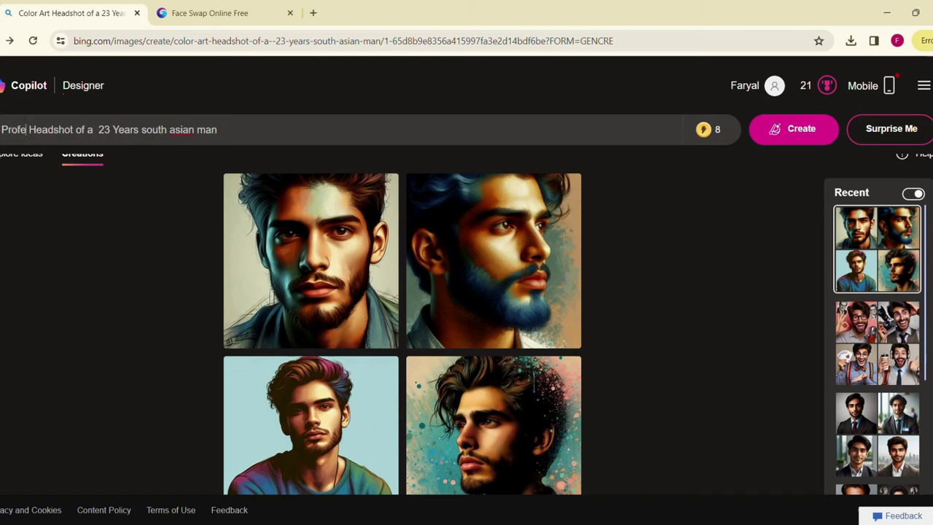
{"action": "type", "text": "ssional"}
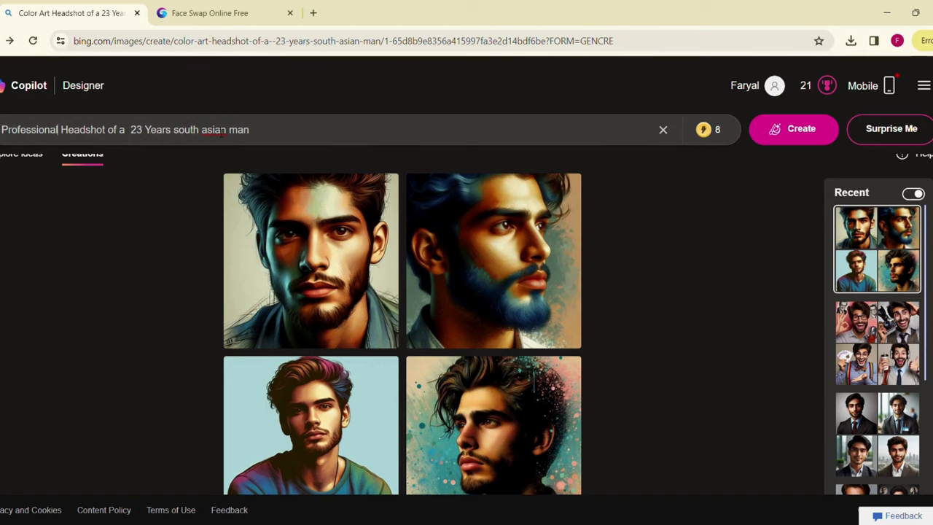
- Create the batch of professional headshots of the 23-year-old South Asian man
{"action": "left_click", "coordinate": [780, 130]}
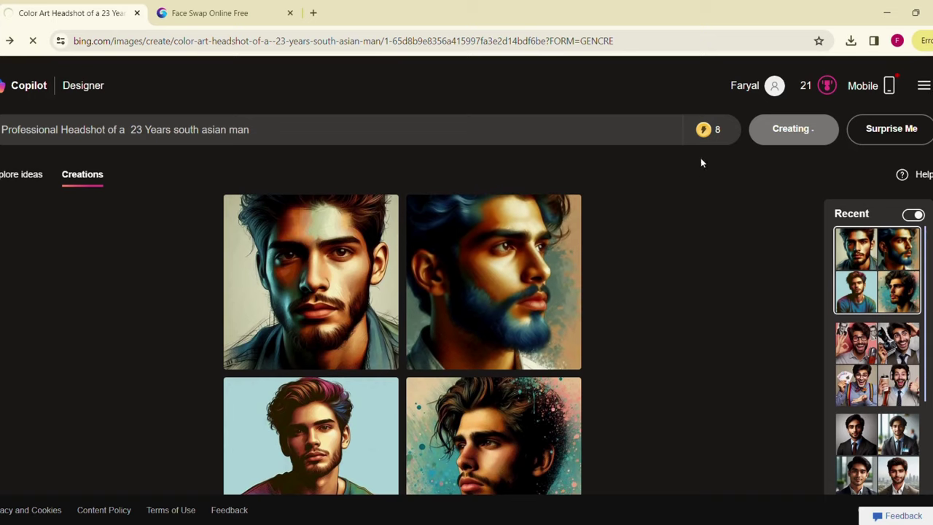
{"action": "mouse_move", "coordinate": [493, 260]}
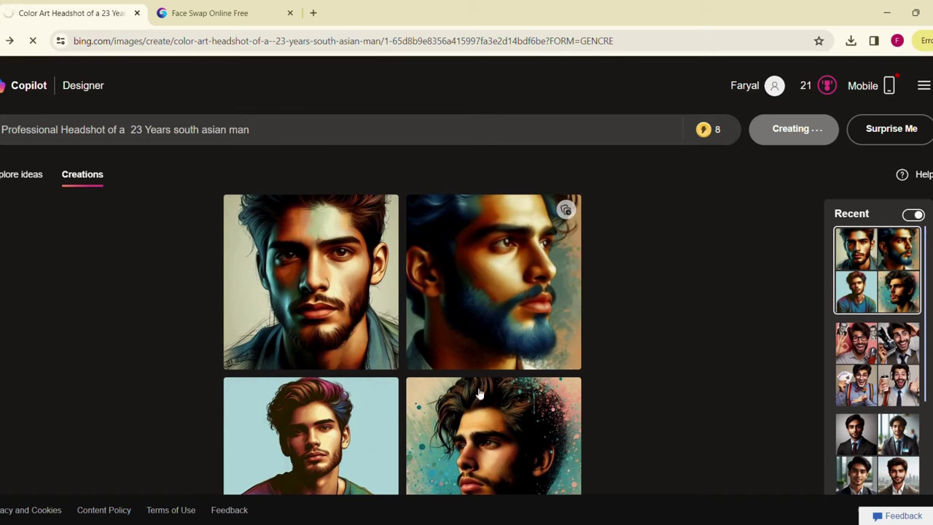
{"action": "left_click", "coordinate": [368, 42]}
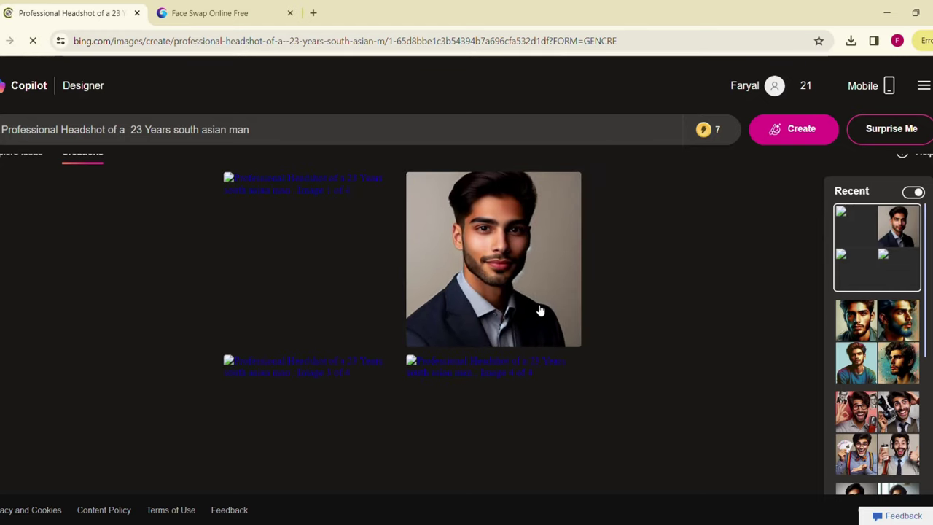
- Open a generated image in the full-size detail viewer
{"action": "left_click", "coordinate": [473, 269]}
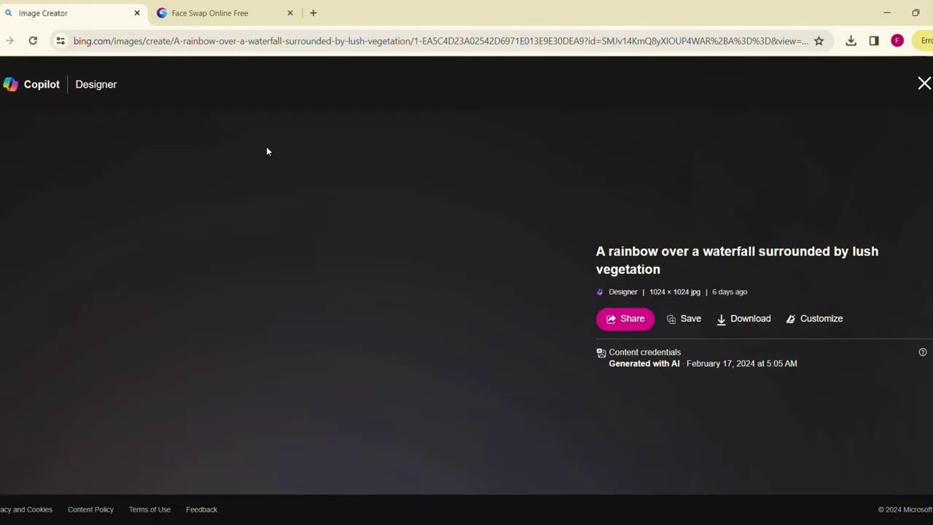
- Download the first headshot, the man in the grey suit and striped tie
{"action": "left_click", "coordinate": [923, 84]}
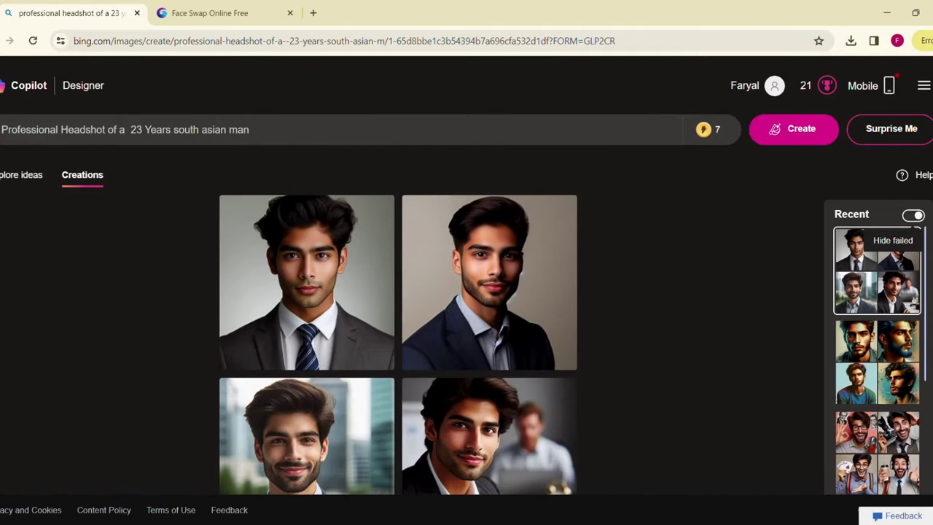
{"action": "scroll", "coordinate": [867, 234], "scroll_direction": "down", "scroll_amount": 1}
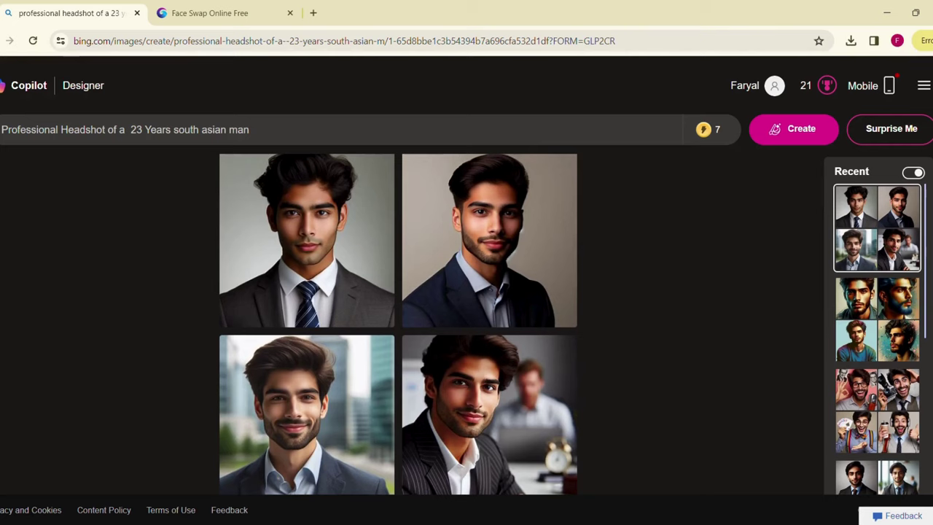
{"action": "left_click", "coordinate": [349, 269]}
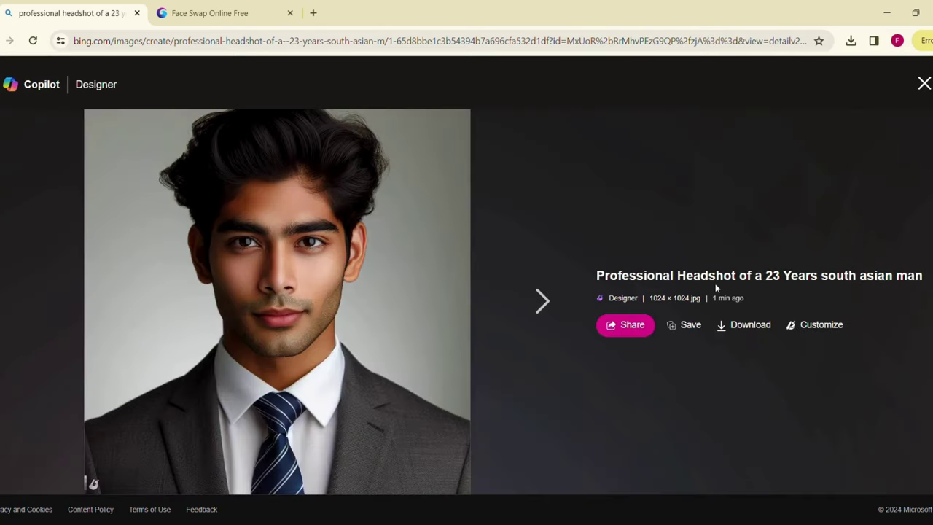
{"action": "left_click", "coordinate": [744, 326]}
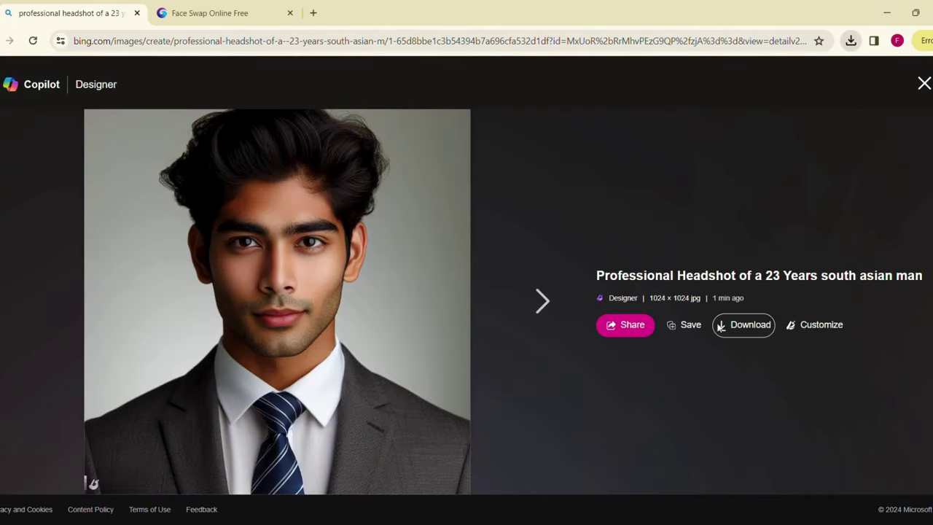
{"action": "left_click", "coordinate": [199, 20]}
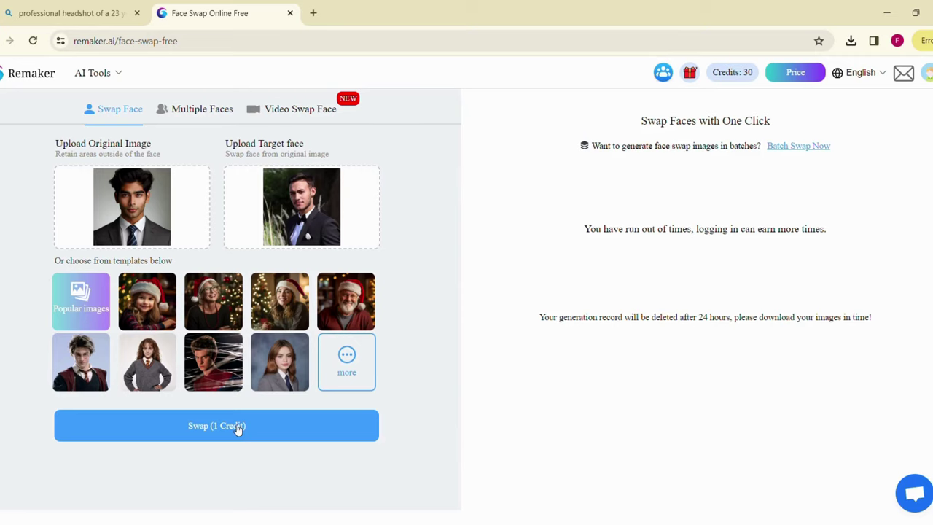
- Use the suited headshot as the original image, run Swap (1 Credit), and download the result
{"action": "left_click_drag", "start_coordinate": [237, 429], "coordinate": [753, 104]}
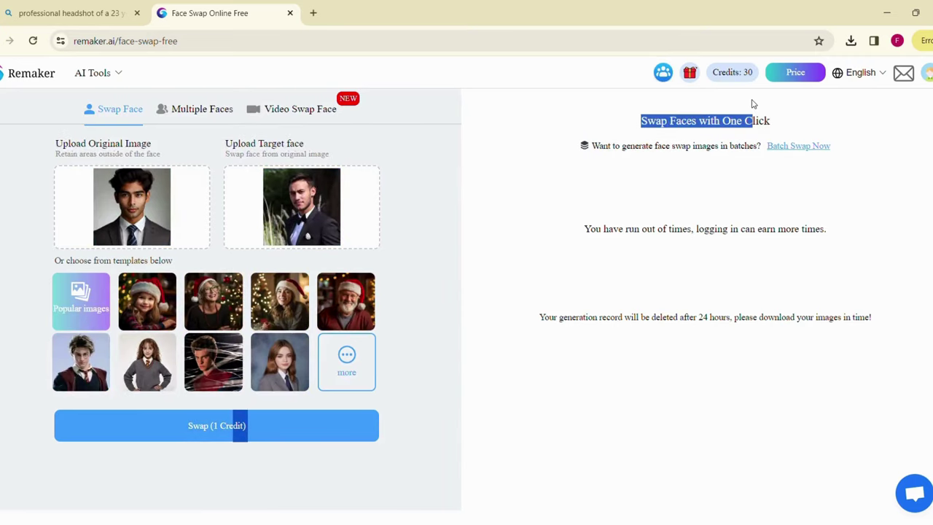
{"action": "left_click", "coordinate": [310, 433]}
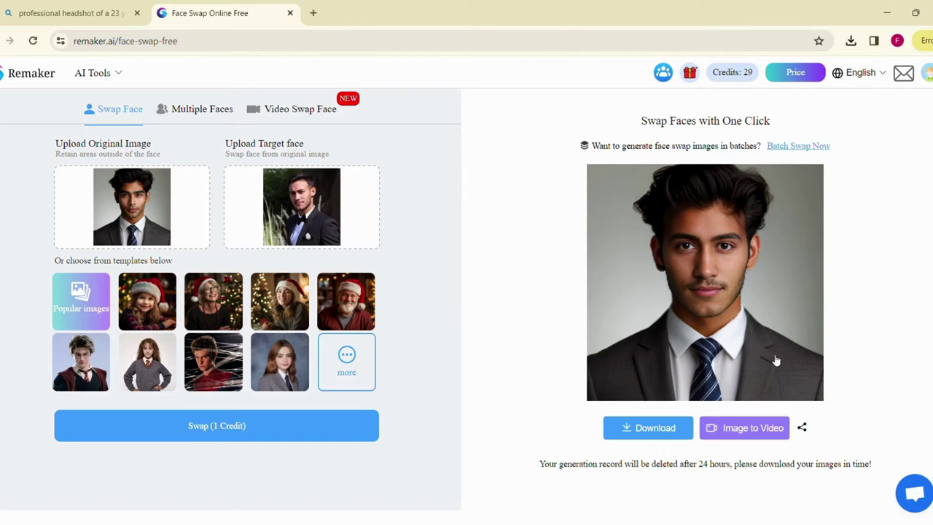
{"action": "left_click", "coordinate": [639, 436]}
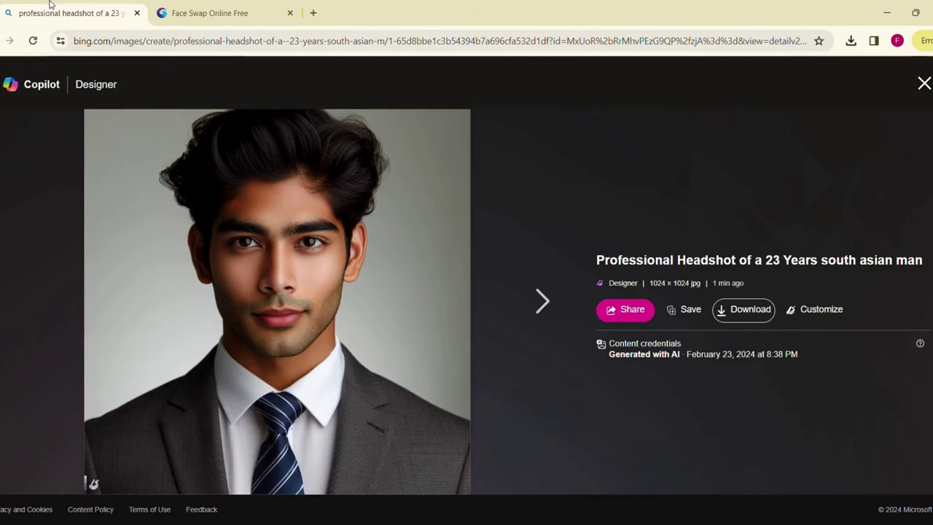
- Change 'Professional' back to 'Color Art' in the prompt and regenerate the headshots
{"action": "left_click", "coordinate": [70, 13]}
{"action": "left_click", "coordinate": [923, 83]}
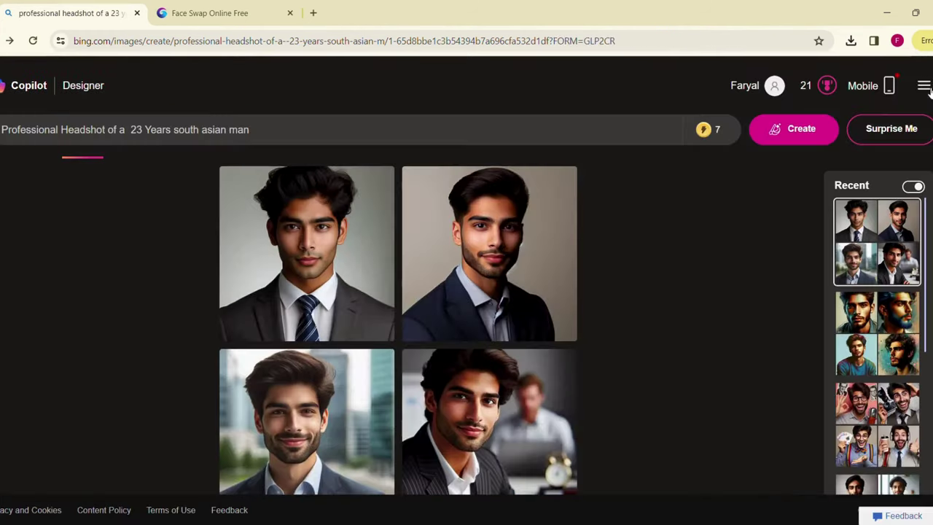
{"action": "double_click", "coordinate": [29, 129]}
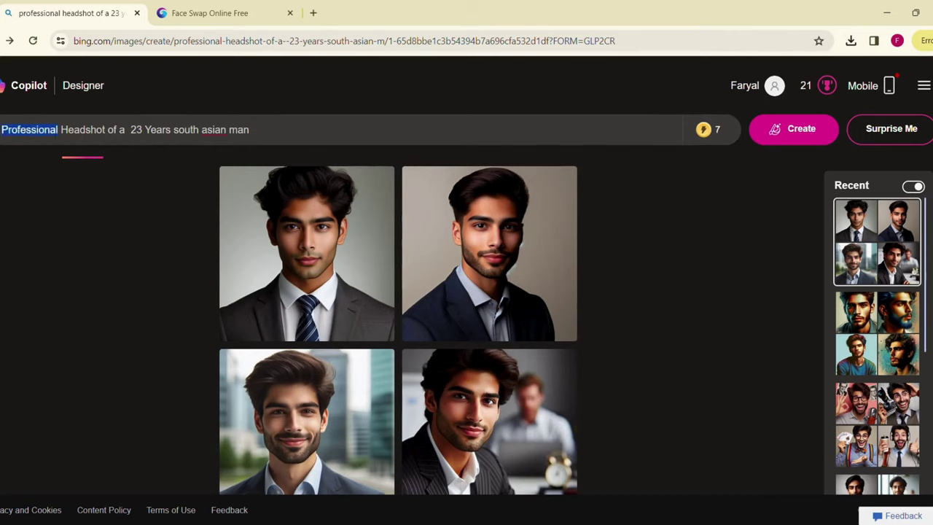
{"action": "type", "text": "Colort"}
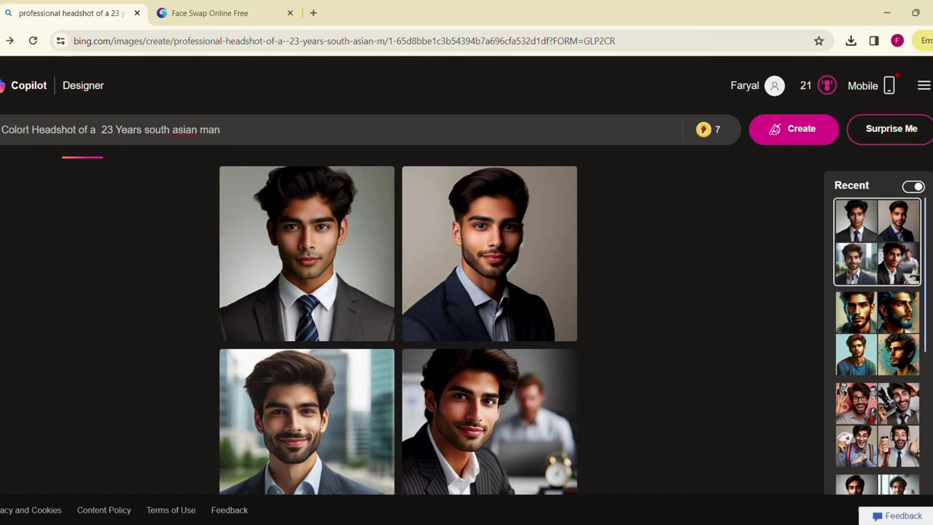
{"action": "key", "text": "BackSpace"}
{"action": "type", "text": "Art"}
{"action": "key", "text": "Return"}
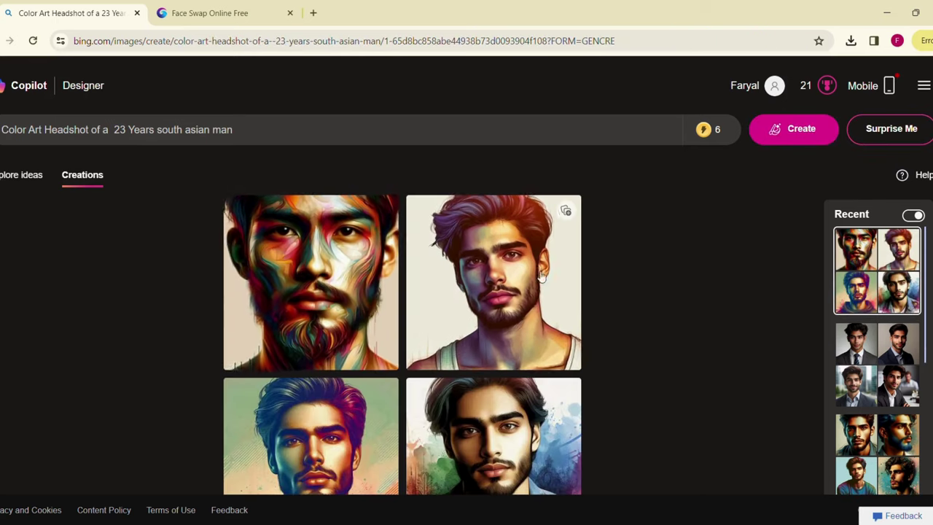
- Download the bottom-left colour-art portrait of the man in the hoodie
{"action": "scroll", "coordinate": [793, 235], "scroll_direction": "down", "scroll_amount": 1}
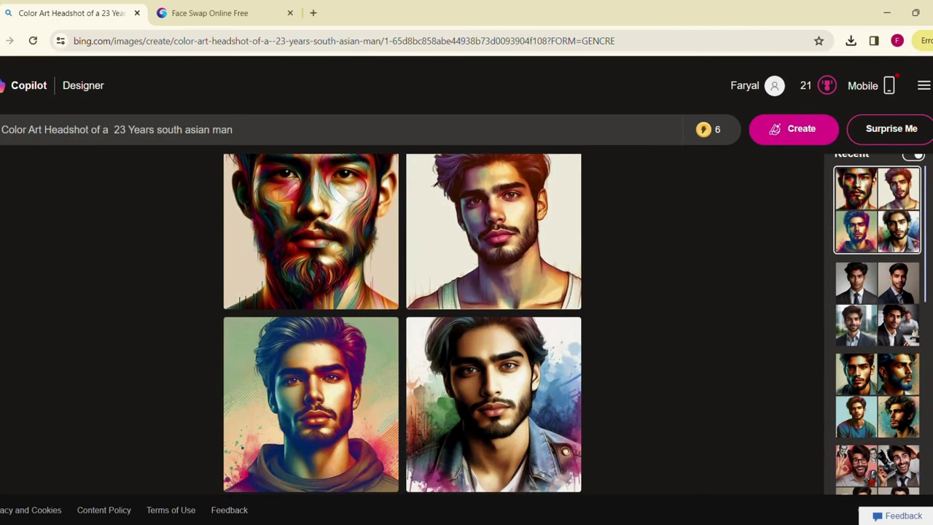
{"action": "left_click", "coordinate": [348, 387]}
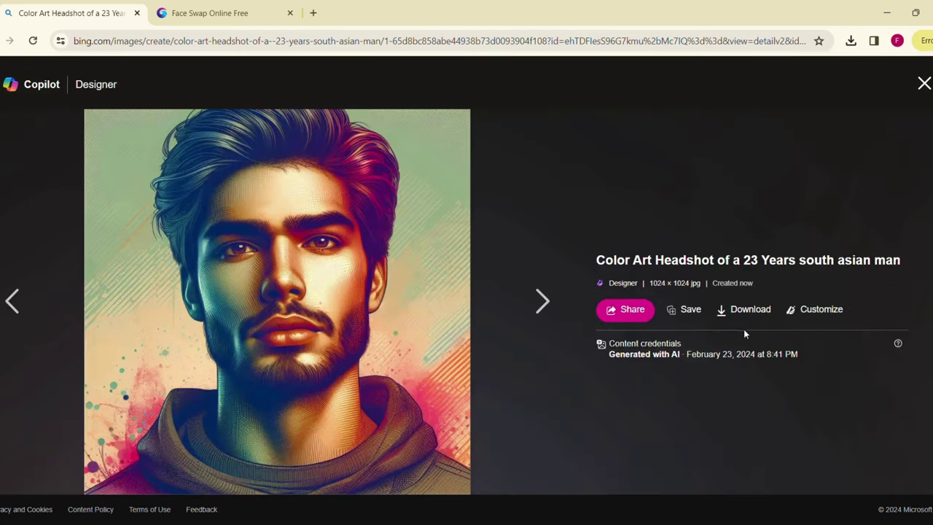
{"action": "left_click", "coordinate": [745, 317]}
{"action": "left_click", "coordinate": [207, 13]}
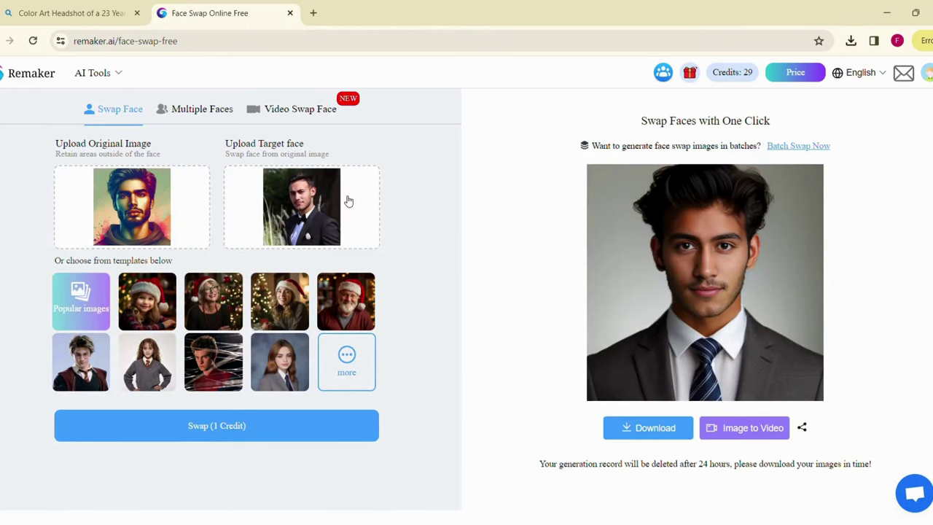
- Run Swap (1 Credit) on the colour-art hoodie portrait and download the swapped image
{"action": "left_click", "coordinate": [180, 427]}
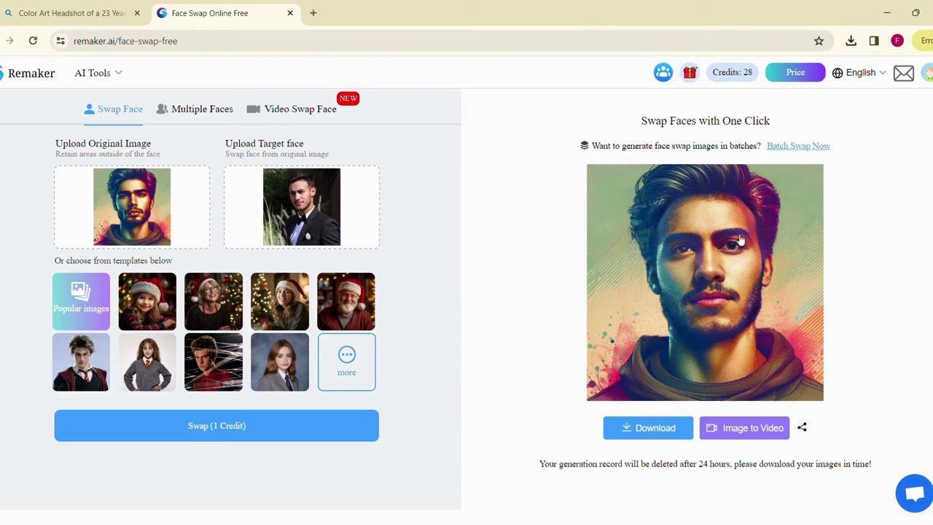
{"action": "left_click", "coordinate": [657, 432]}
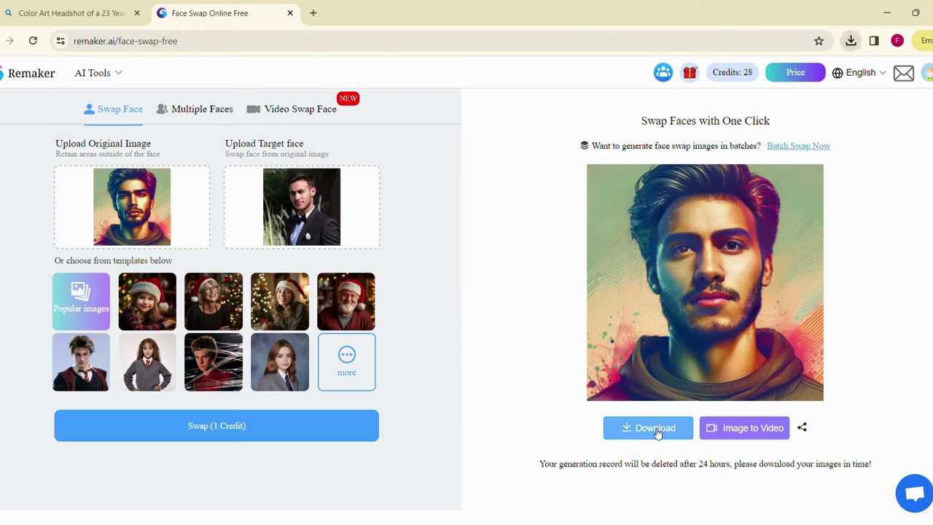